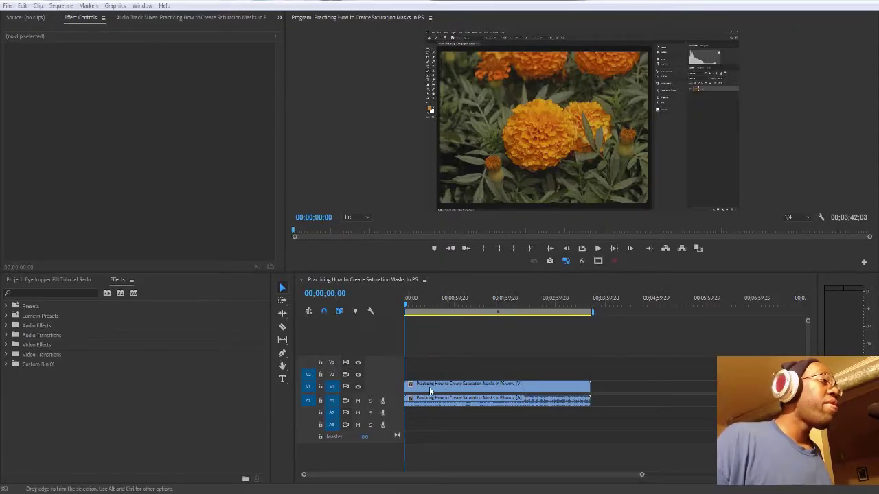
# - Duplicate the marigold clip from V1 onto V2, aligned to the same start time
pyautogui.click(55, 282)
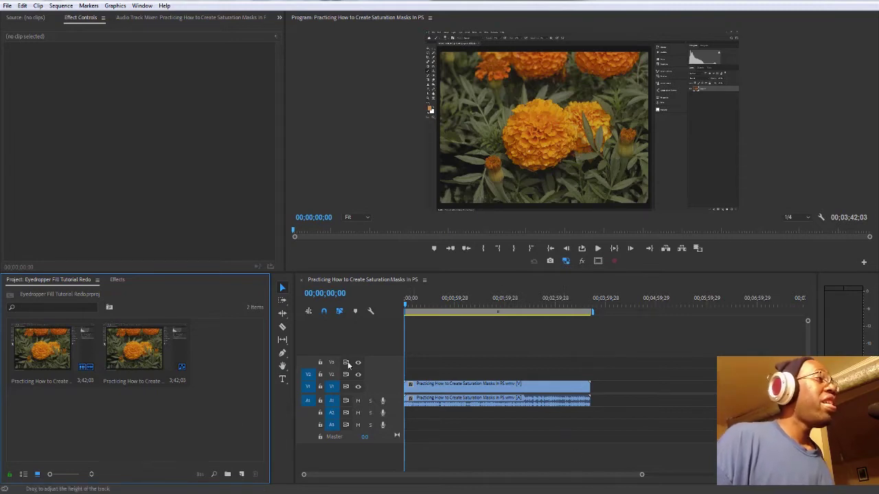
pyautogui.click(512, 388)
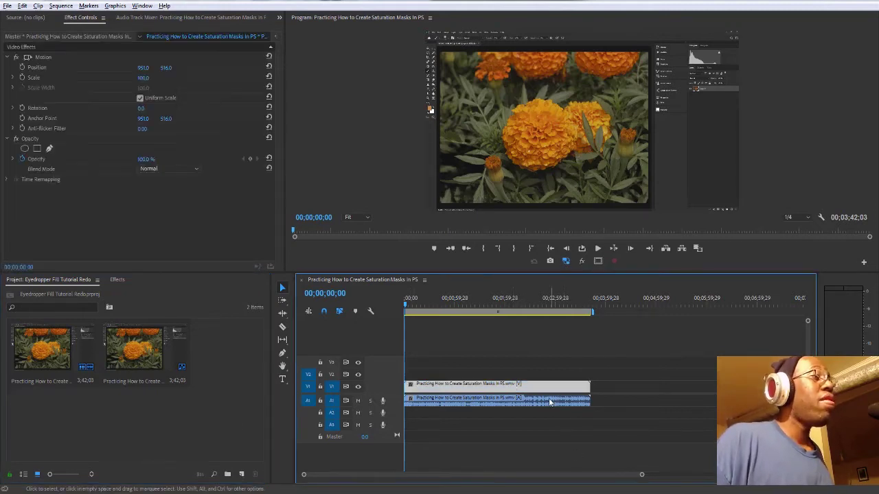
pyautogui.moveTo(541, 384); pyautogui.dragTo(545, 380)
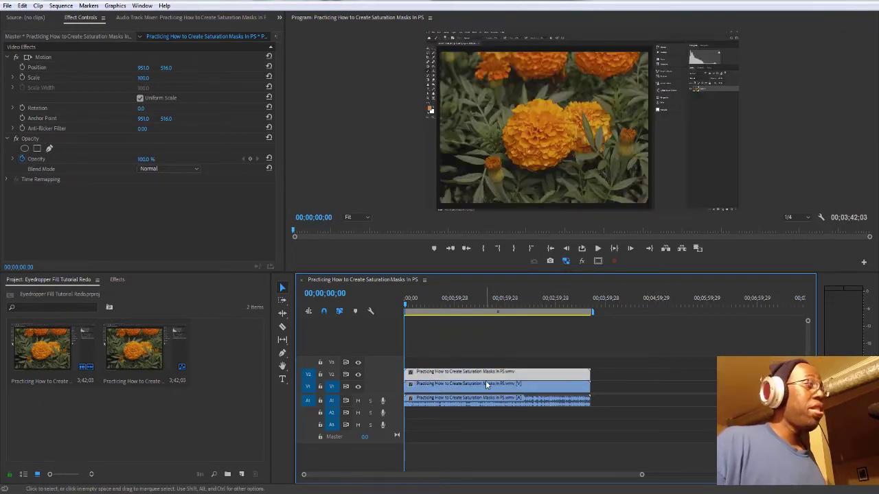
# - Apply the Eyedropper Fill effect, found by searching 'Eye', to the V2 clip and preview further along
pyautogui.click(120, 281)
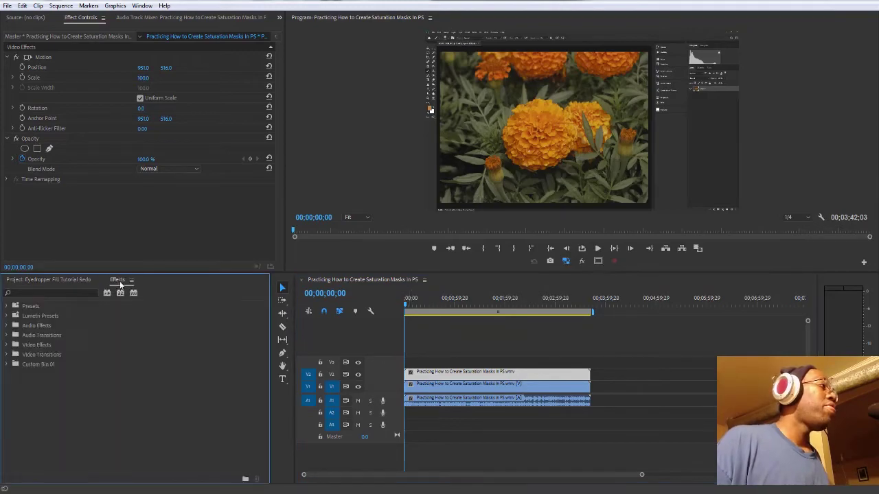
pyautogui.click(63, 293)
pyautogui.write('Eye')
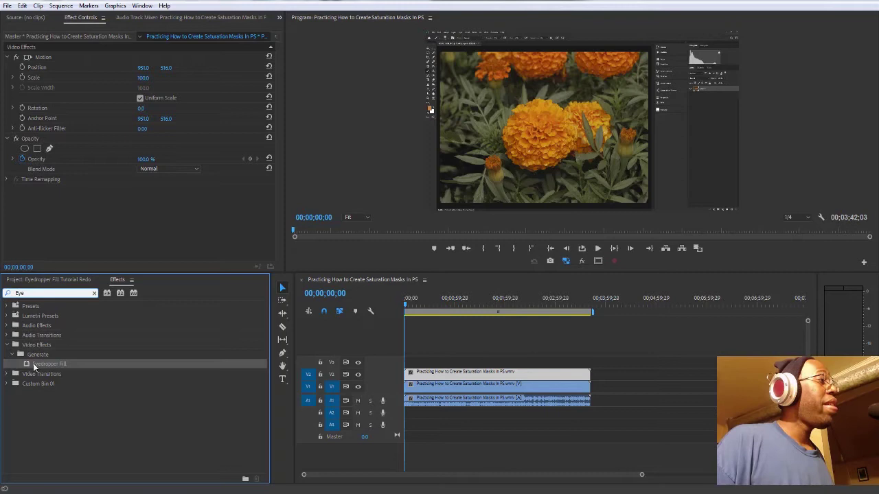
pyautogui.click(38, 365)
pyautogui.moveTo(43, 367); pyautogui.dragTo(439, 378)
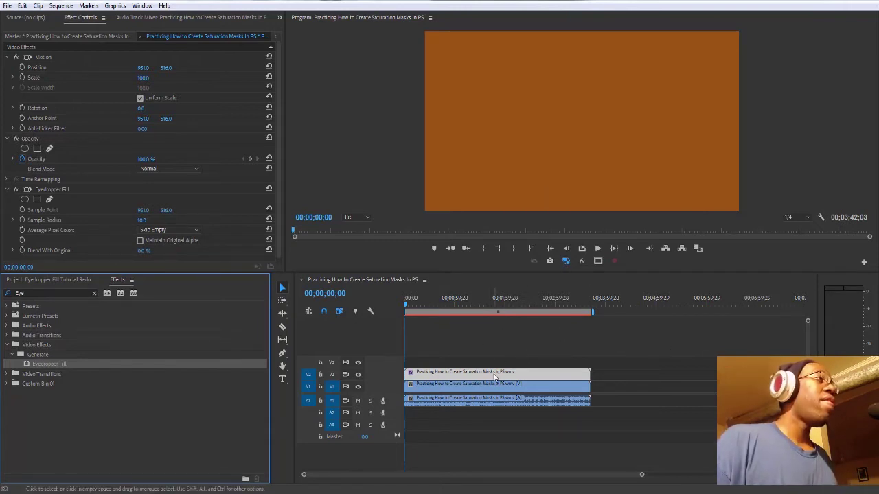
pyautogui.click(413, 300)
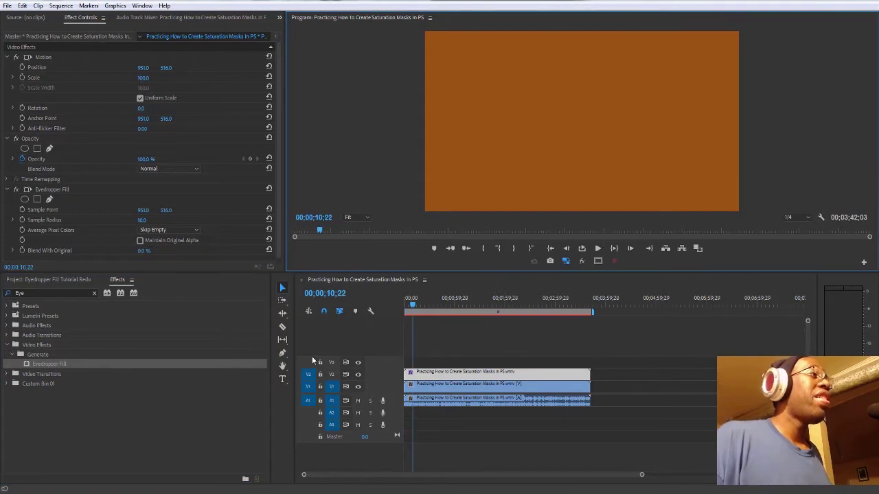
pyautogui.moveTo(412, 303); pyautogui.dragTo(398, 321)
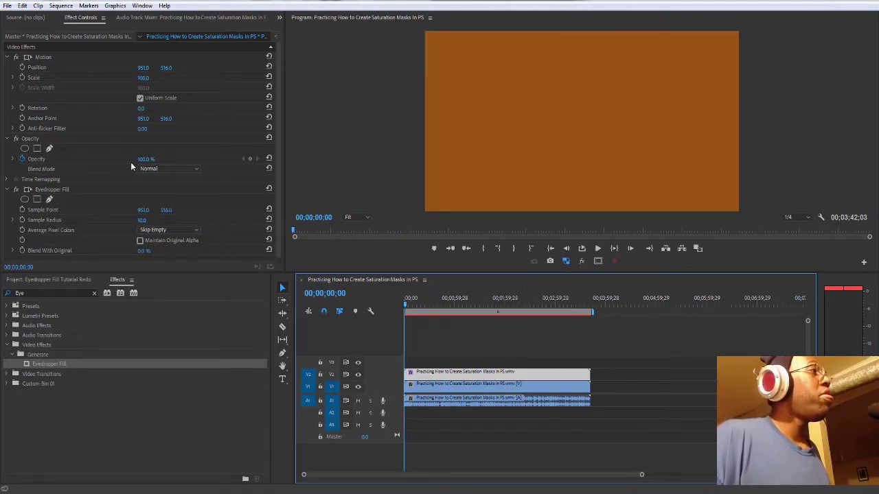
# - Set the fill layer to Screen blend mode at 25% opacity and preview the tinted clip
pyautogui.click(189, 169)
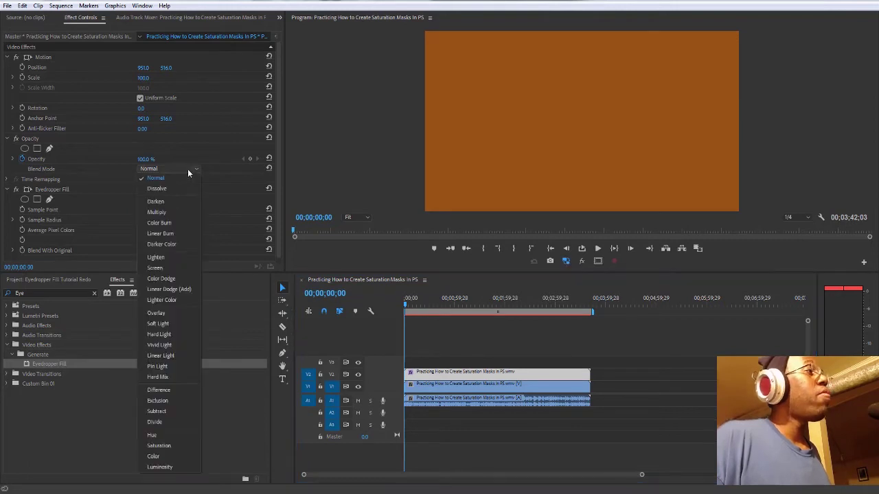
pyautogui.click(168, 266)
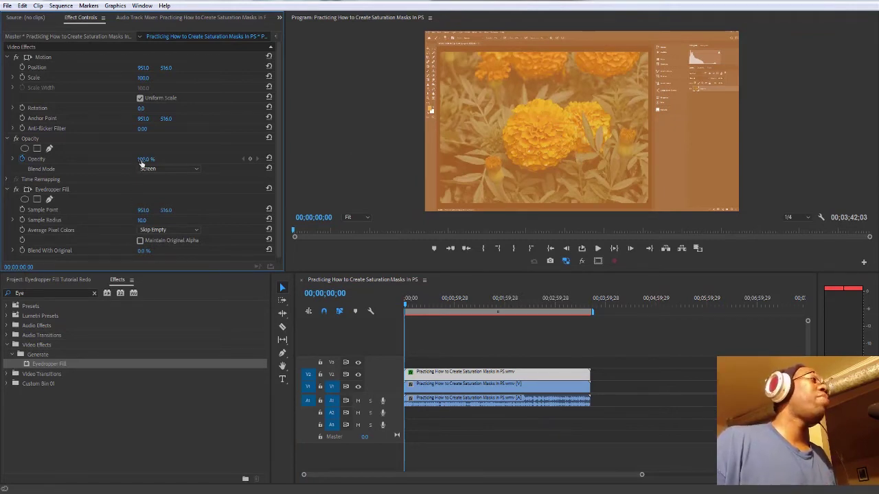
pyautogui.moveTo(141, 163); pyautogui.dragTo(97, 163)
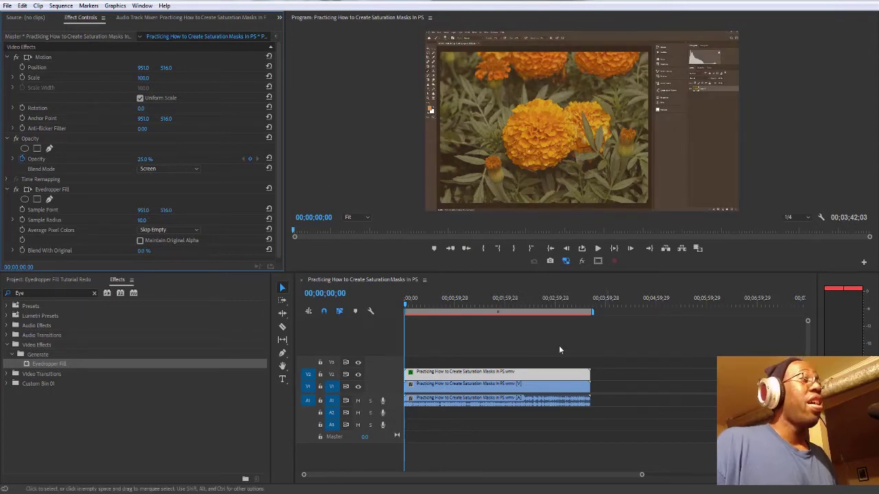
pyautogui.moveTo(405, 305); pyautogui.dragTo(188, 330)
pyautogui.click(189, 331)
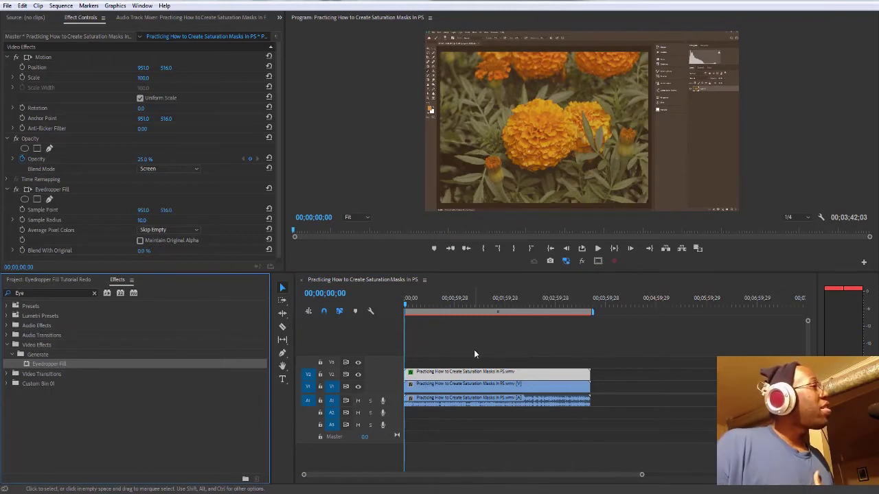
# - Trim the V2 tint clip to end a few seconds in and copy it back to back along V2
pyautogui.moveTo(405, 308); pyautogui.dragTo(428, 309)
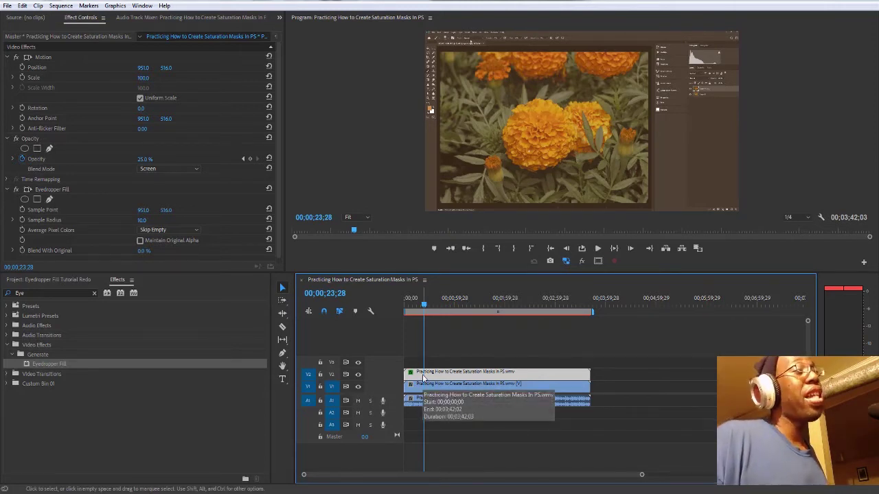
pyautogui.click(430, 373)
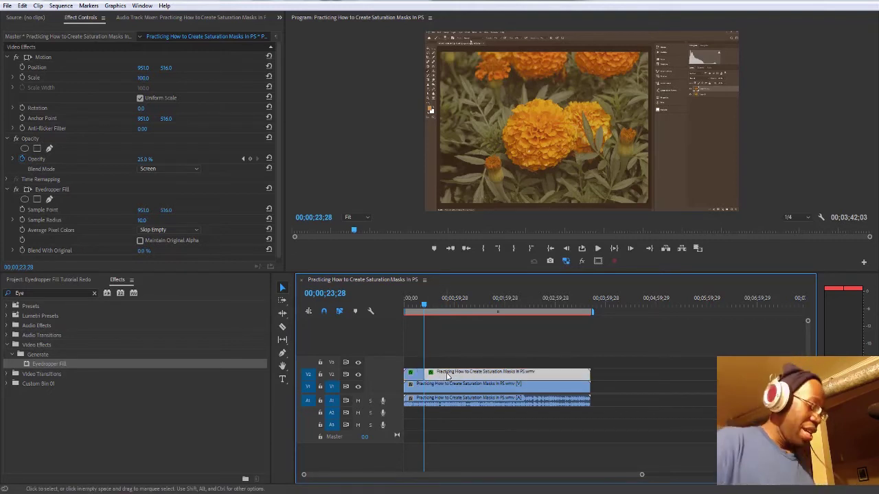
pyautogui.press('w')
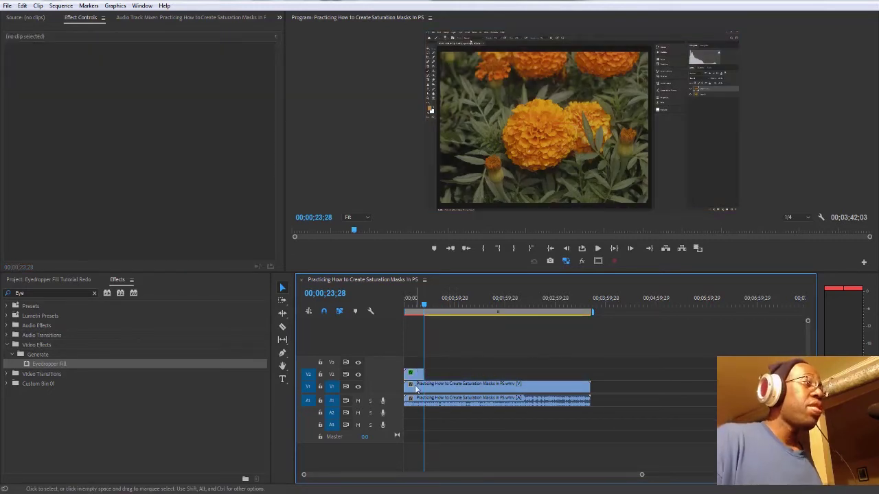
pyautogui.click(415, 376)
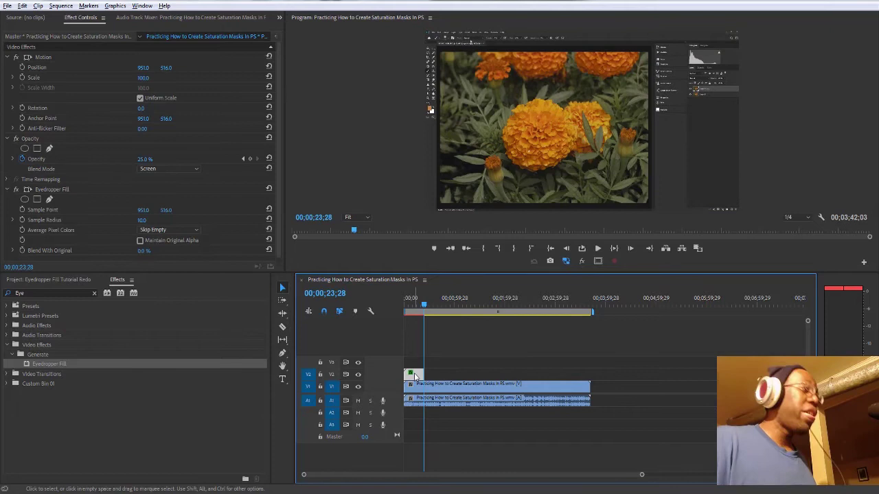
pyautogui.moveTo(414, 376)
pyautogui.mouseDown()
pyautogui.moveTo(463, 377)
pyautogui.moveTo(416, 375)
pyautogui.mouseUp()
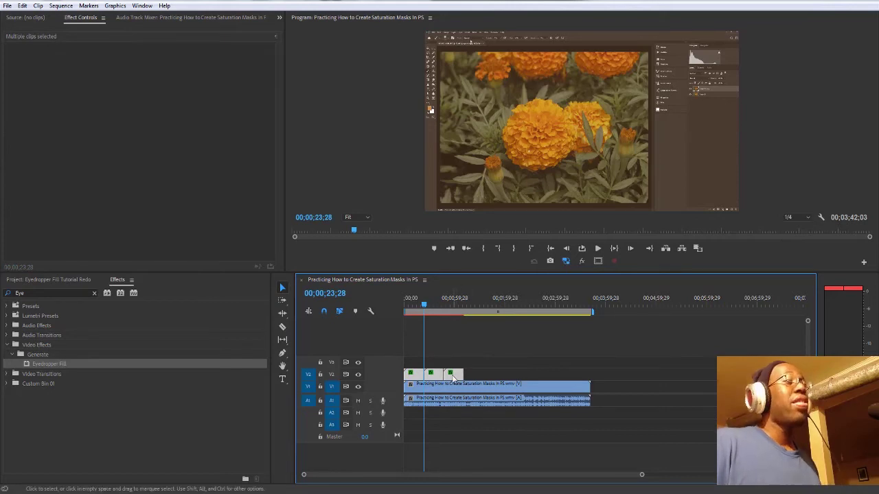
# - Nest the selected short tint clips into one sequence named 'Custom Lut Nest'
pyautogui.rightClick(453, 379)
pyautogui.click(481, 277)
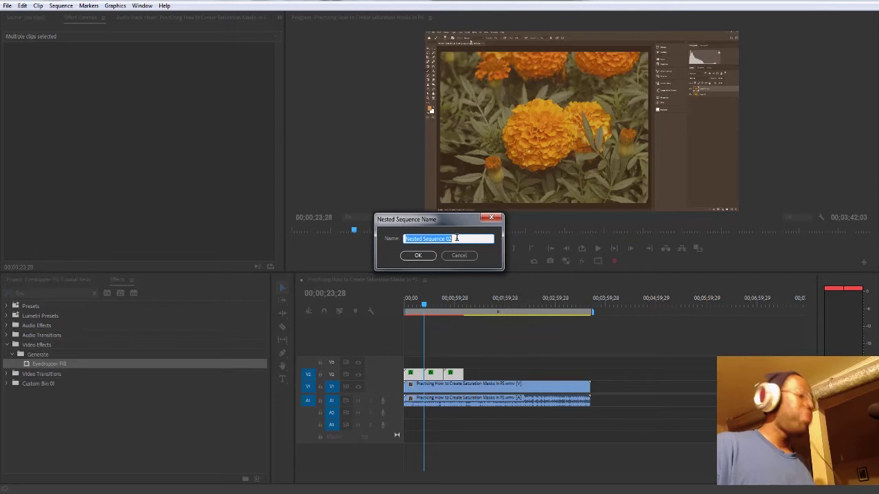
pyautogui.write('Custom ')
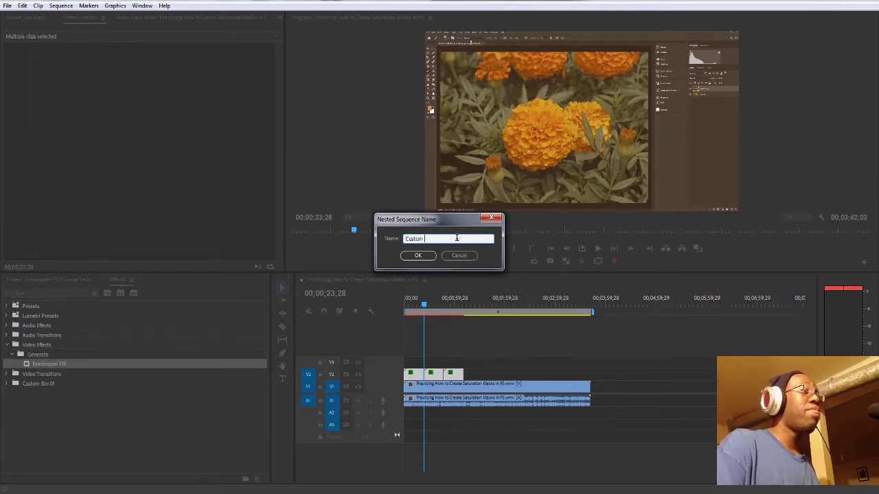
pyautogui.write('Lut Nest')
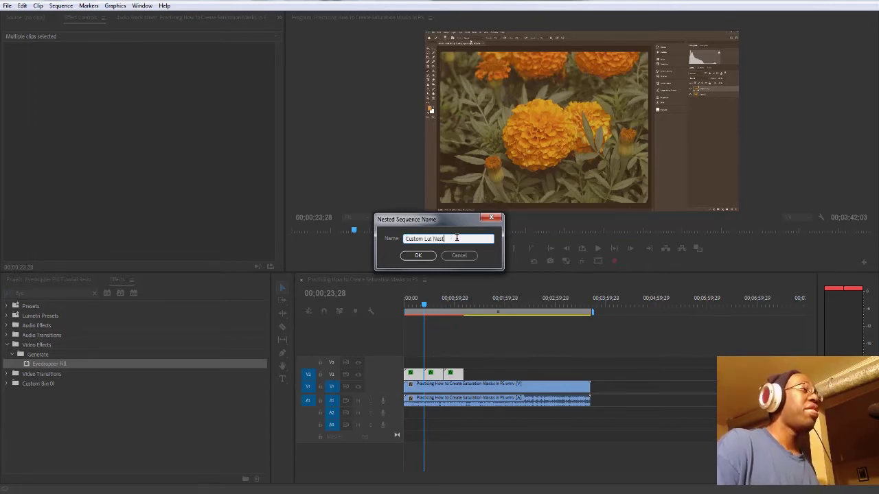
pyautogui.press('Return')
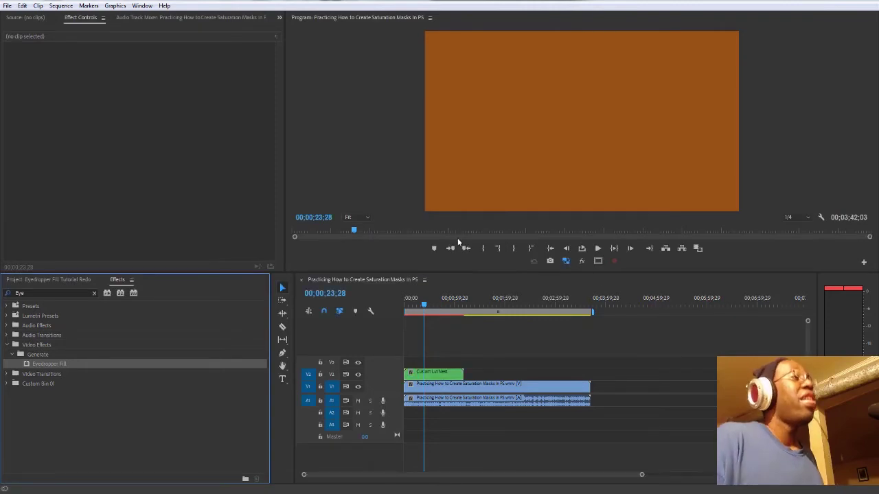
# - Give Custom Lut Nest Screen blend mode and opacity 39%, then lower it to 19%
pyautogui.click(451, 373)
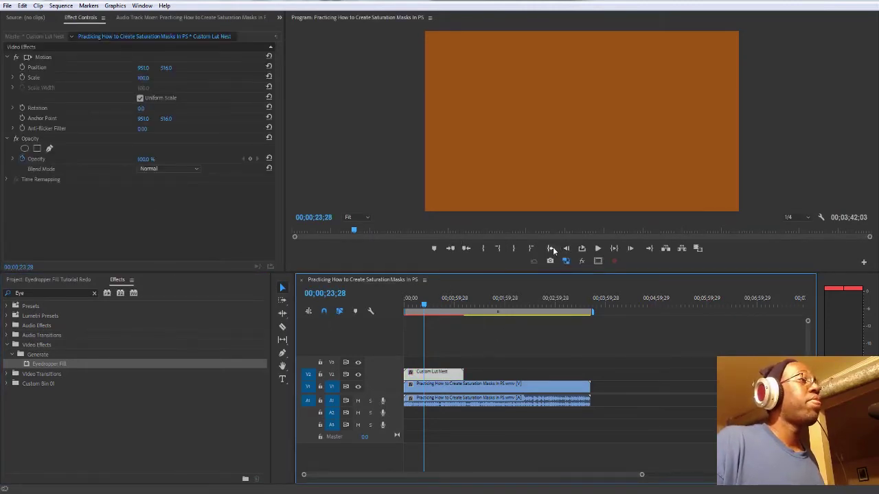
pyautogui.click(516, 251)
pyautogui.click(172, 169)
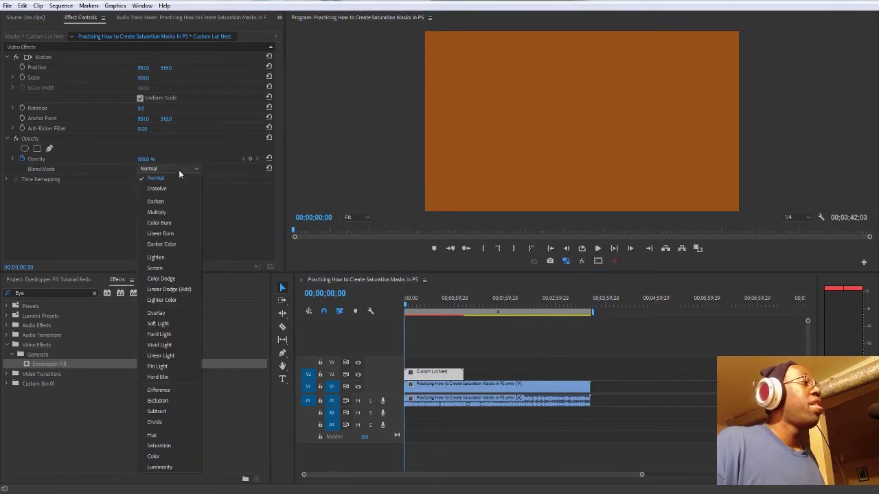
pyautogui.click(169, 267)
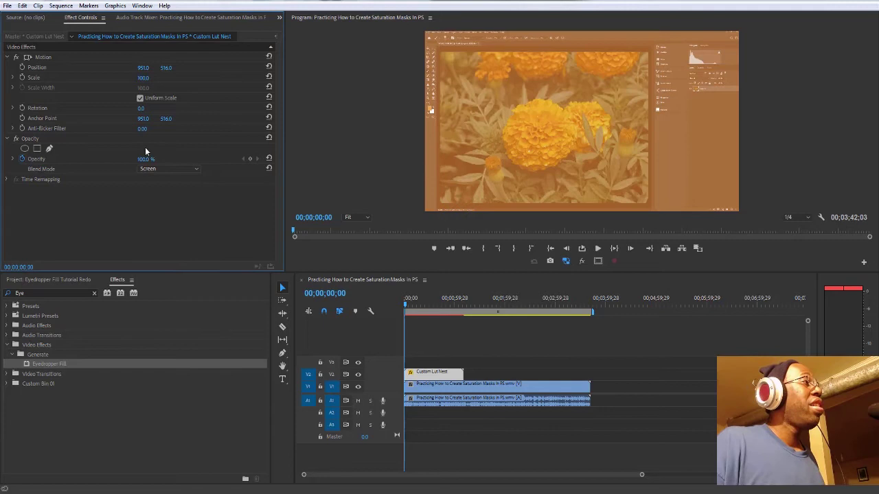
pyautogui.click(144, 160)
pyautogui.write('39')
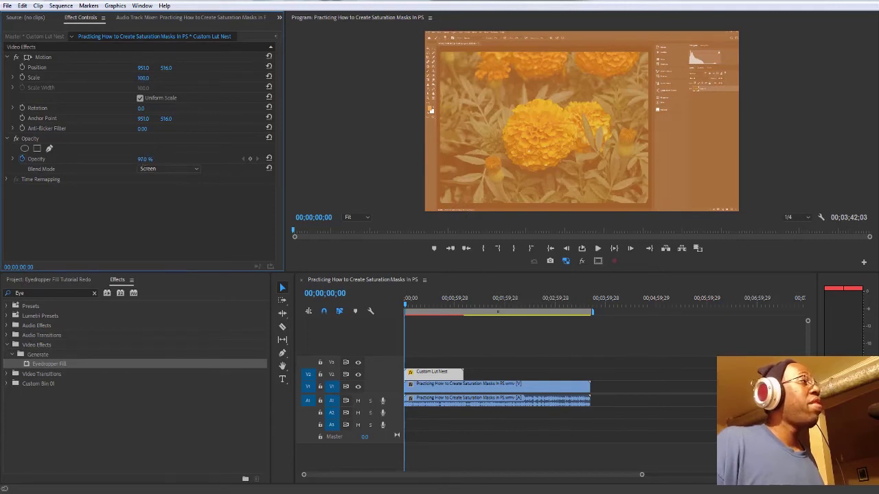
pyautogui.press('Return')
pyautogui.moveTo(145, 159); pyautogui.dragTo(131, 158)
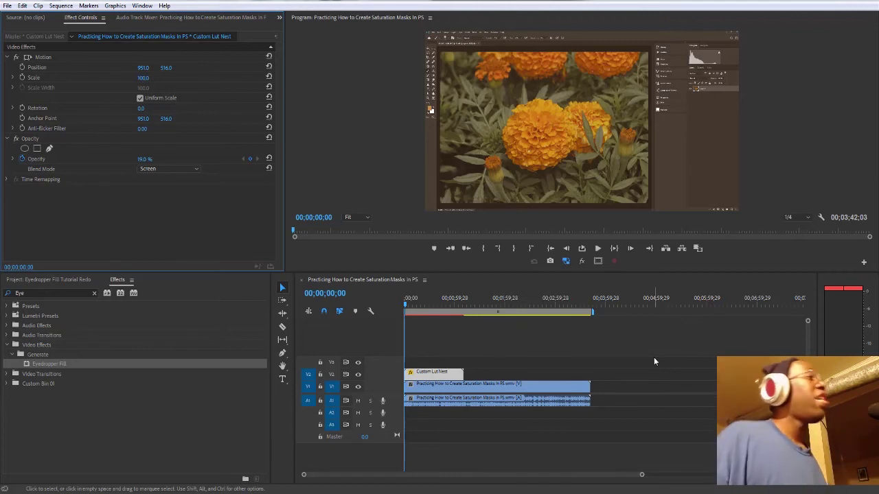
# - Enlarge the A1 audio track height, then delete the Custom Lut Nest clip from V2
pyautogui.click(445, 374)
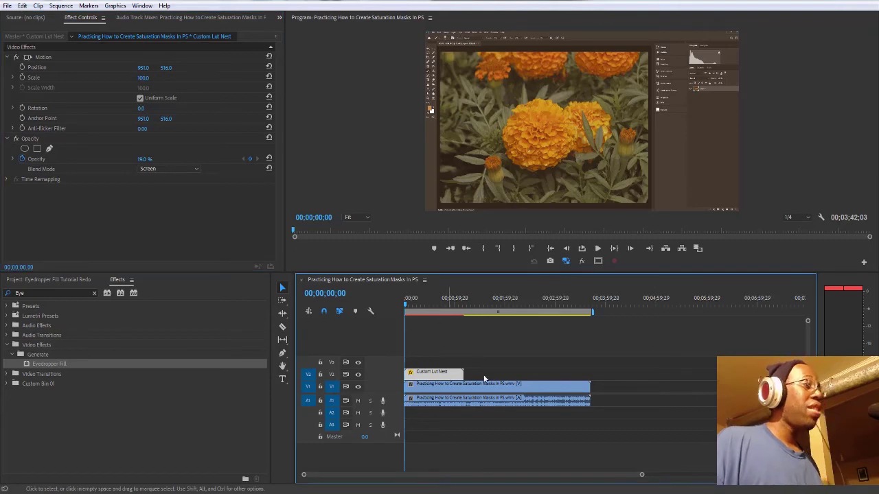
pyautogui.hotkey('alt', '=')
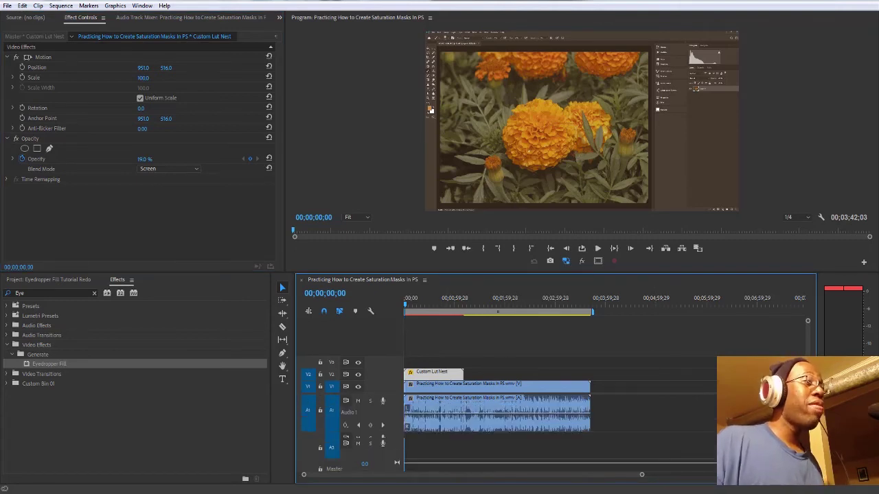
pyautogui.click(460, 387)
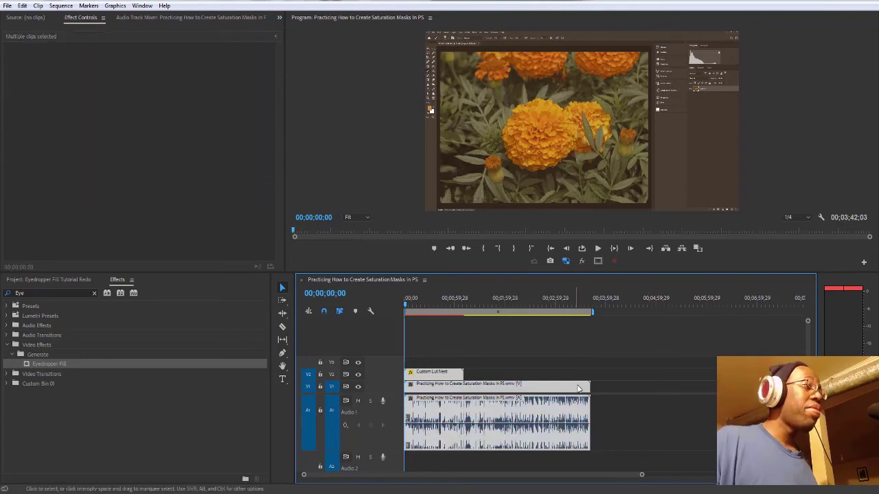
pyautogui.moveTo(617, 366); pyautogui.dragTo(458, 383)
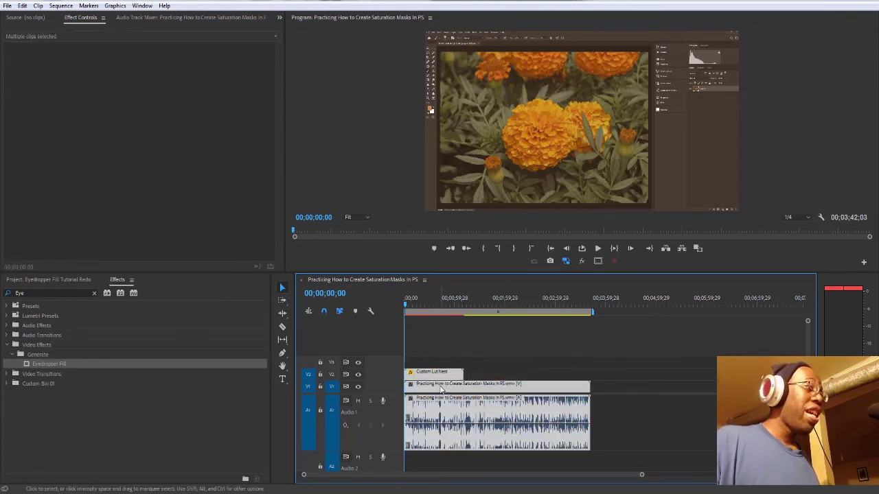
pyautogui.click(564, 365)
pyautogui.moveTo(564, 368); pyautogui.dragTo(446, 386)
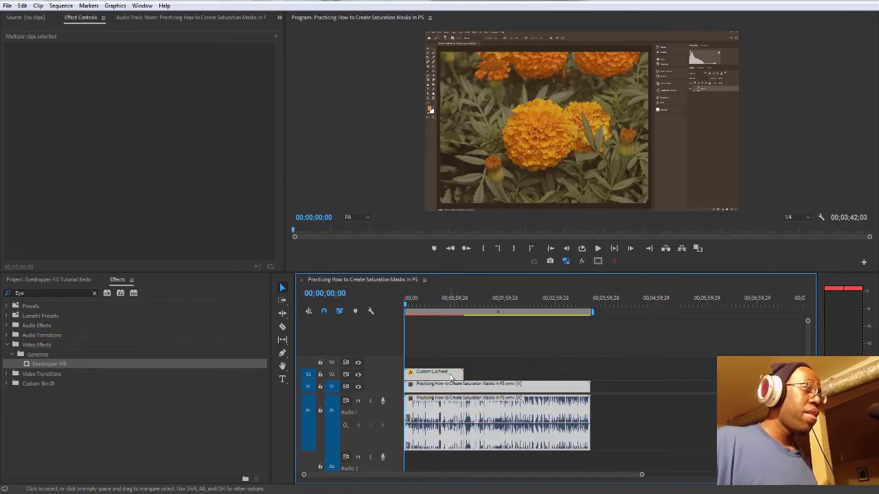
pyautogui.click(477, 363)
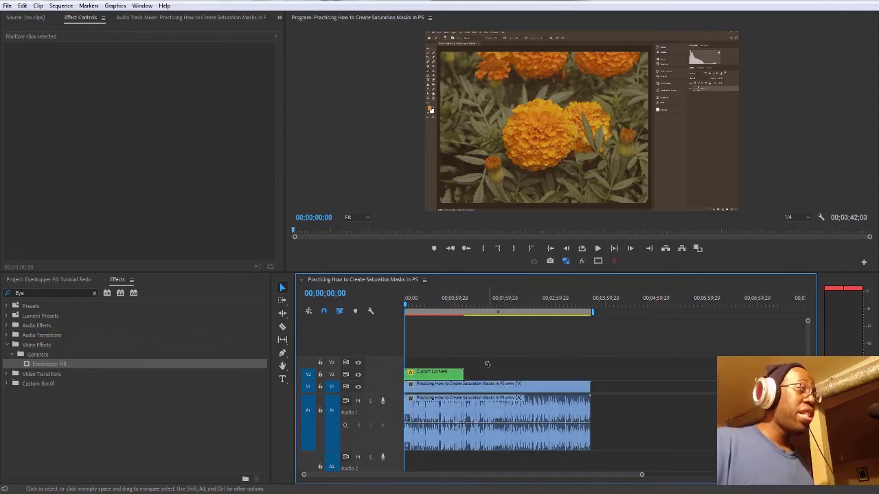
pyautogui.click(450, 375)
pyautogui.press('Delete')
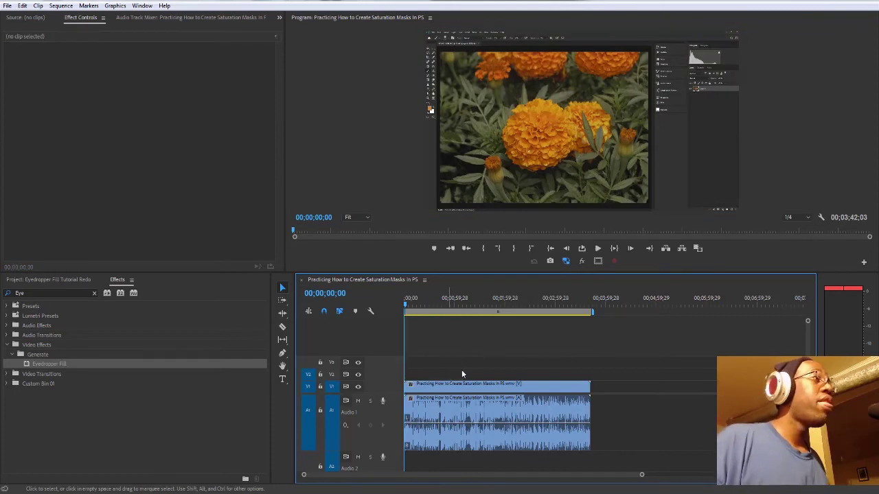
# - Turn on Rectified Audio Waveforms for the marigold clip and zoom the timeline in
pyautogui.click(571, 402)
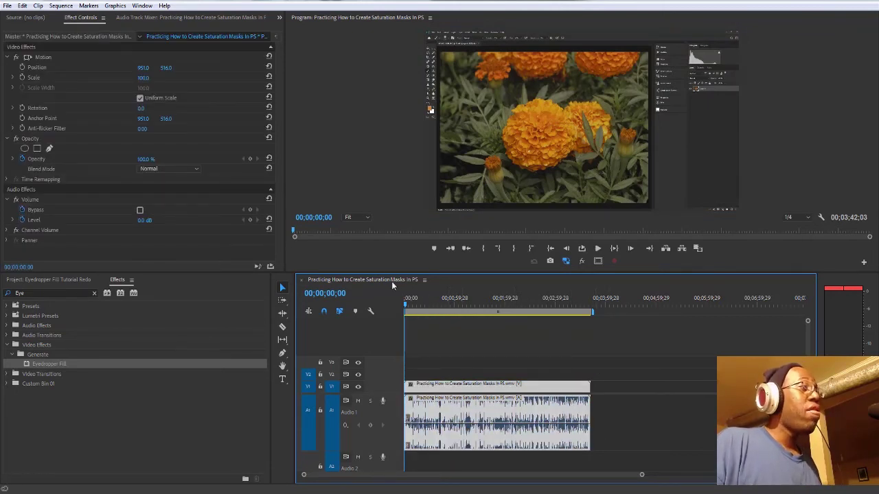
pyautogui.click(424, 280)
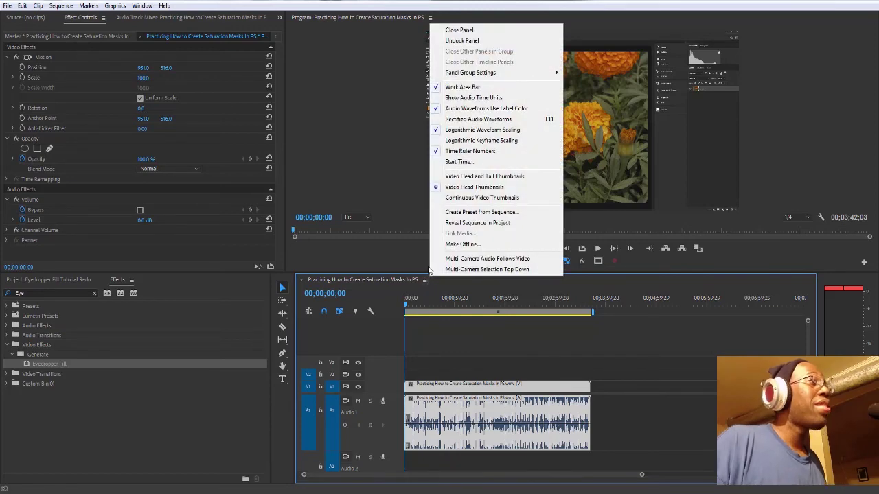
pyautogui.click(440, 120)
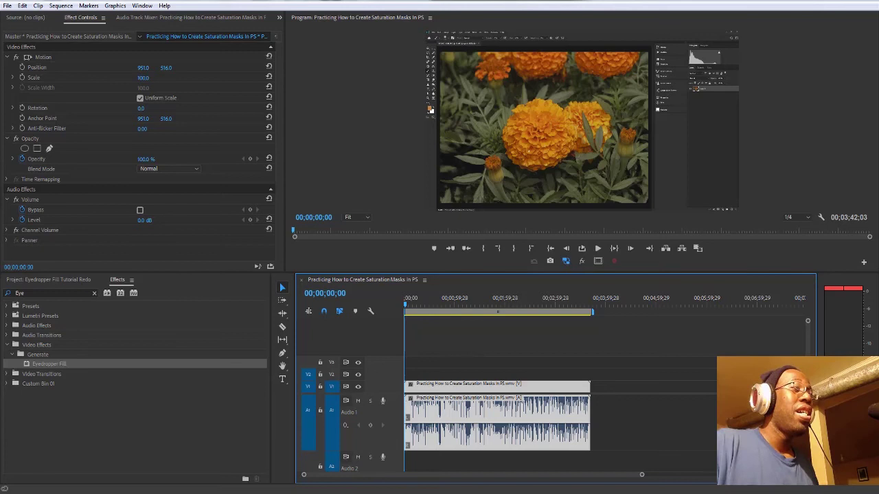
pyautogui.press('=')
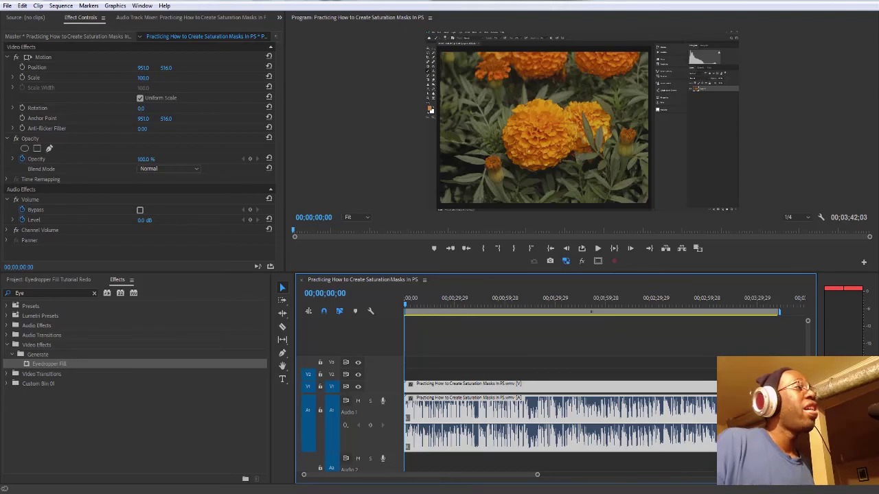
# - Save the project and switch Rectified Audio Waveforms back off
pyautogui.hotkey('ctrl', 's')
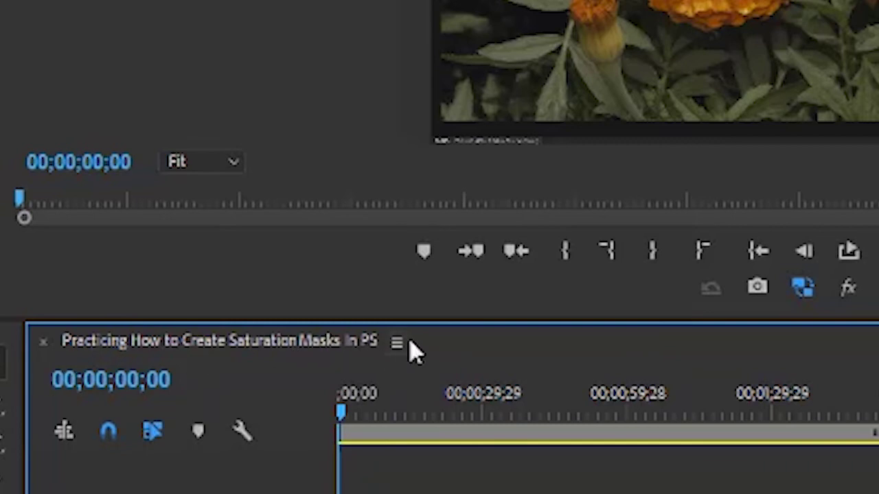
pyautogui.click(396, 342)
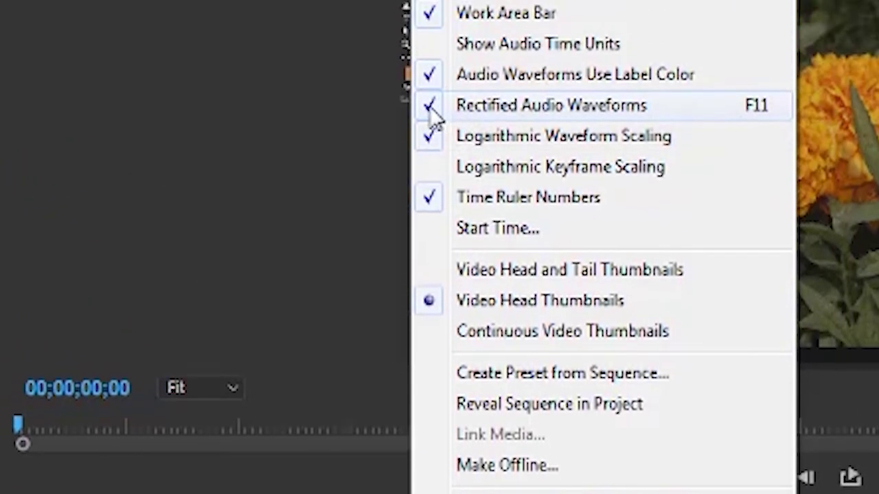
pyautogui.click(433, 109)
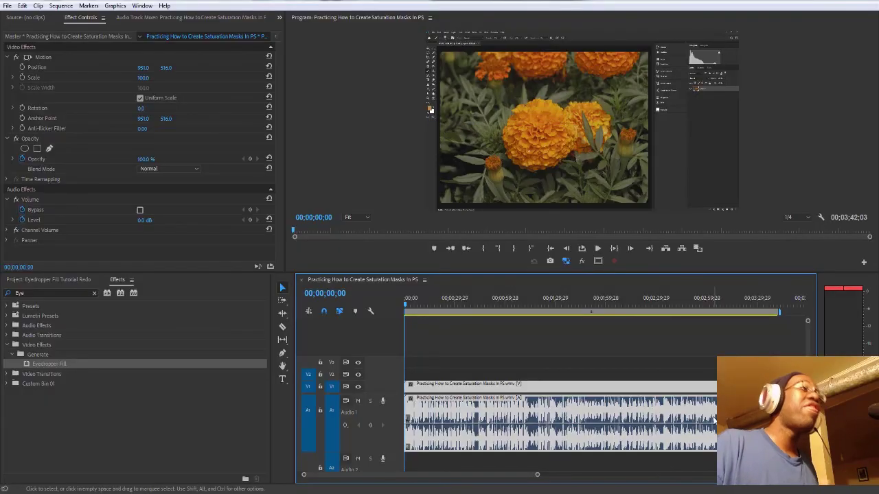